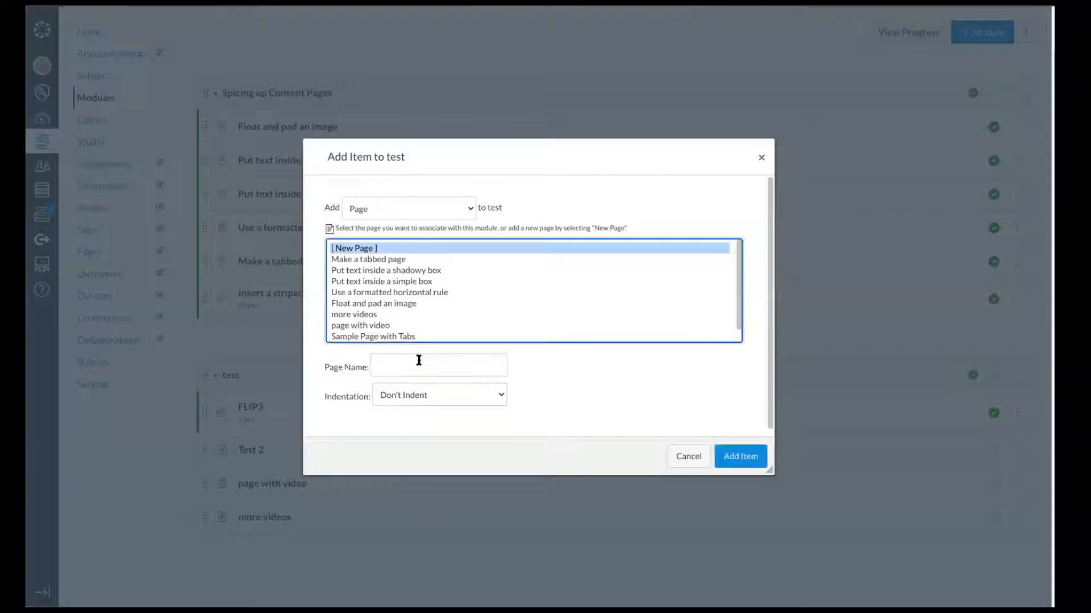
- Add a new page named "more video with studio" to the test module
left_click(419, 360)
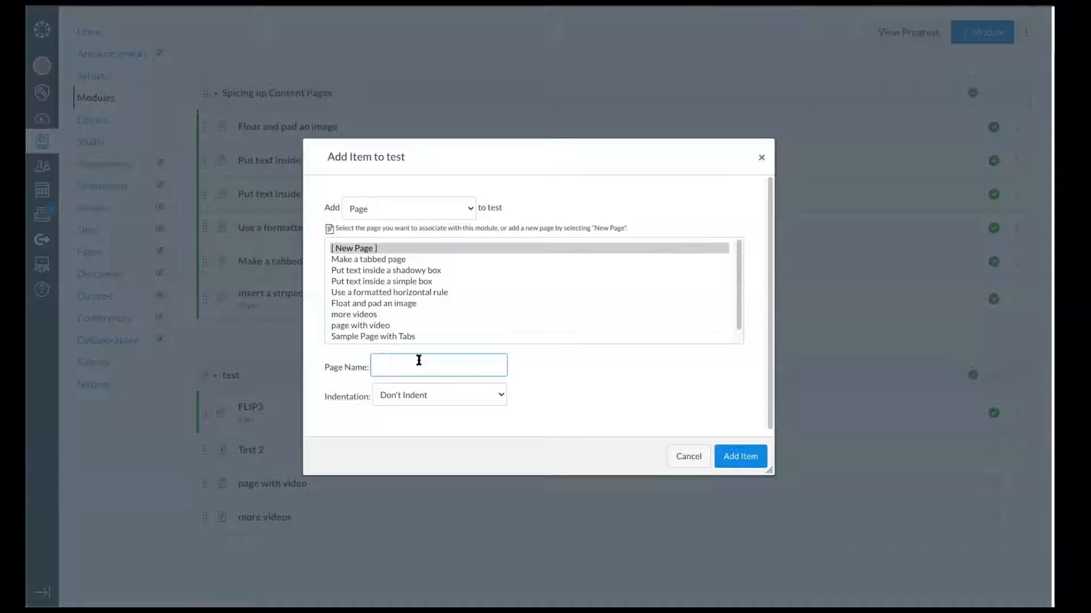
type("mode video with")
type("studio")
key("Return")
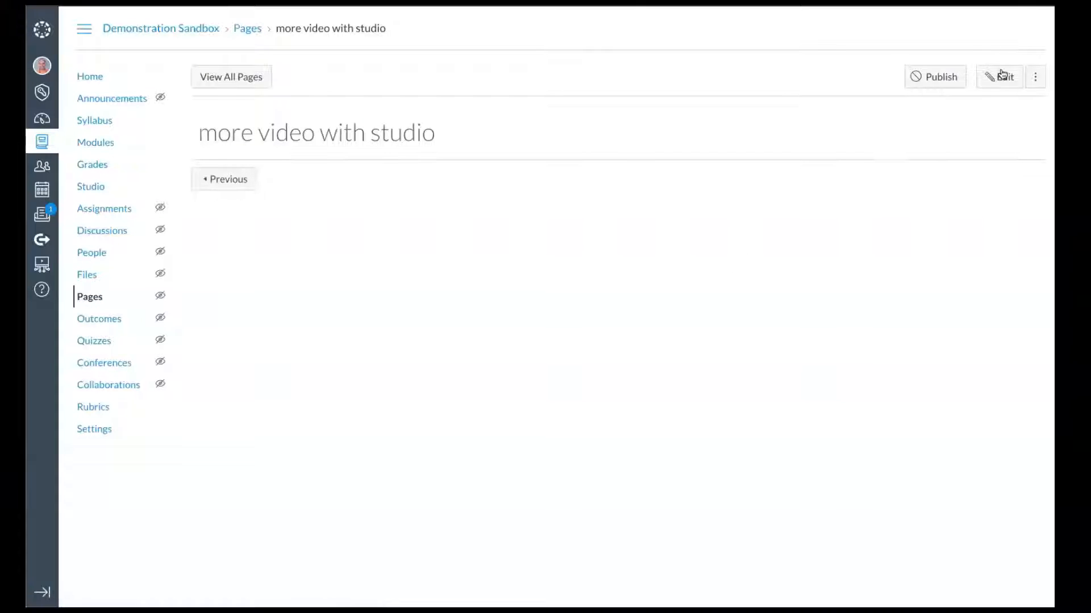
- Edit the new page and enter "Add some instructional context:" as its opening line
left_click(1002, 76)
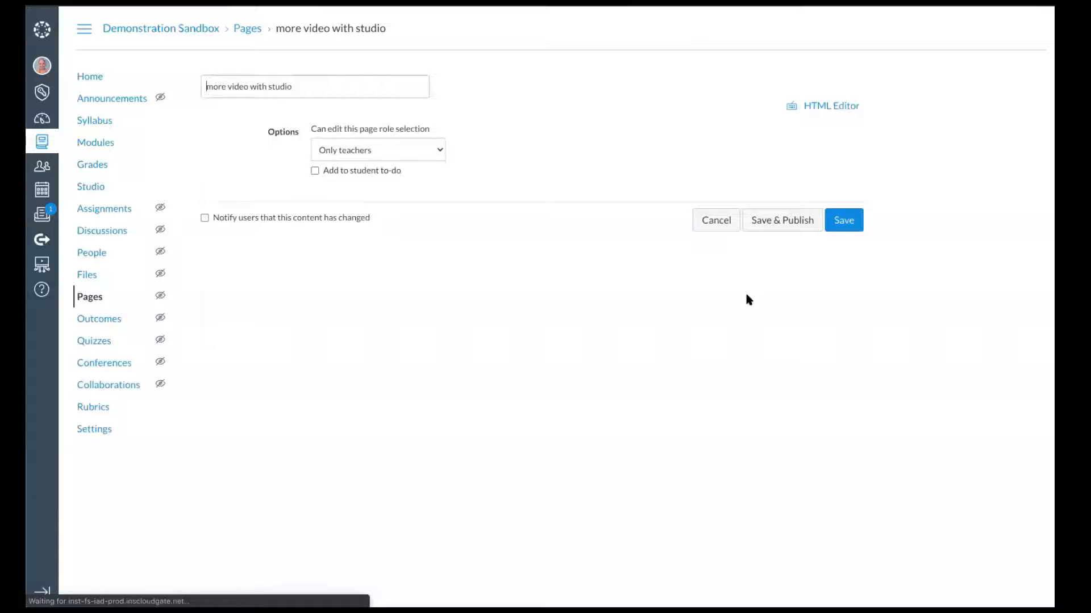
left_click(385, 153)
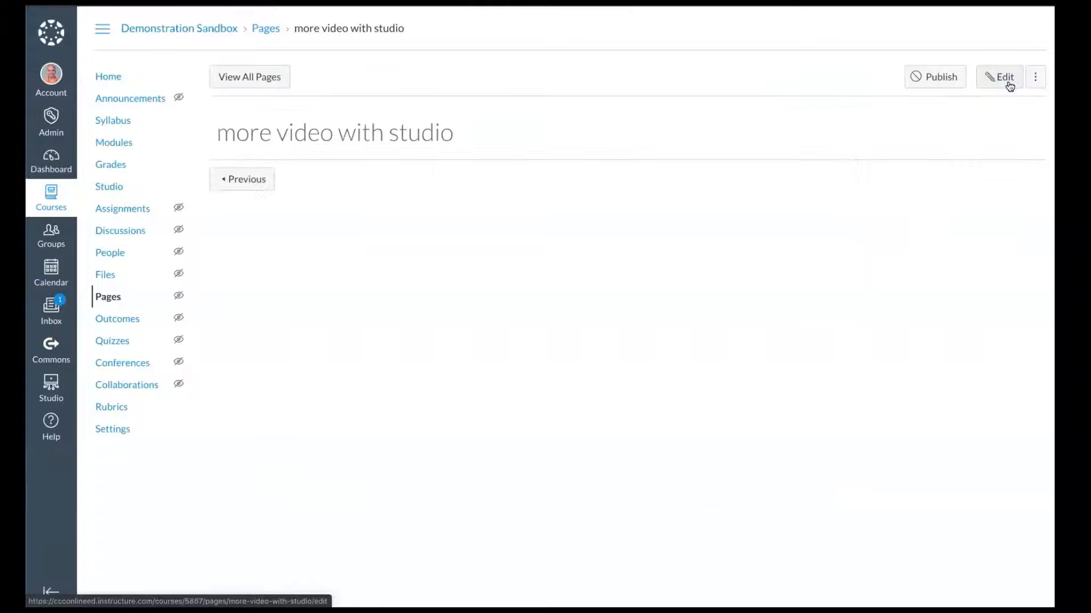
left_click(1006, 80)
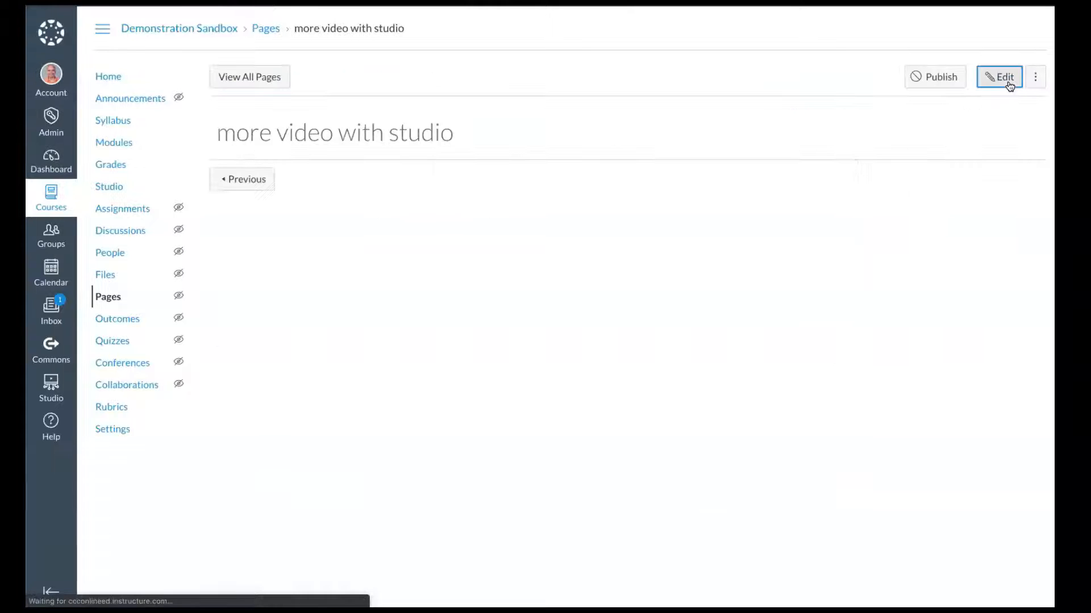
left_click(382, 251)
type("Add some instr")
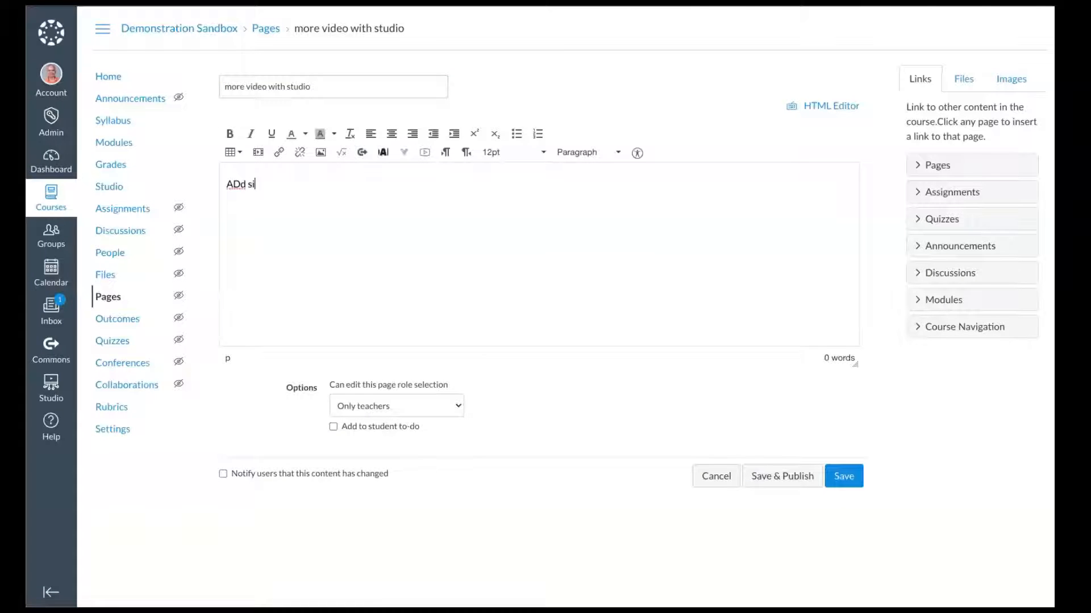
type("uctional")
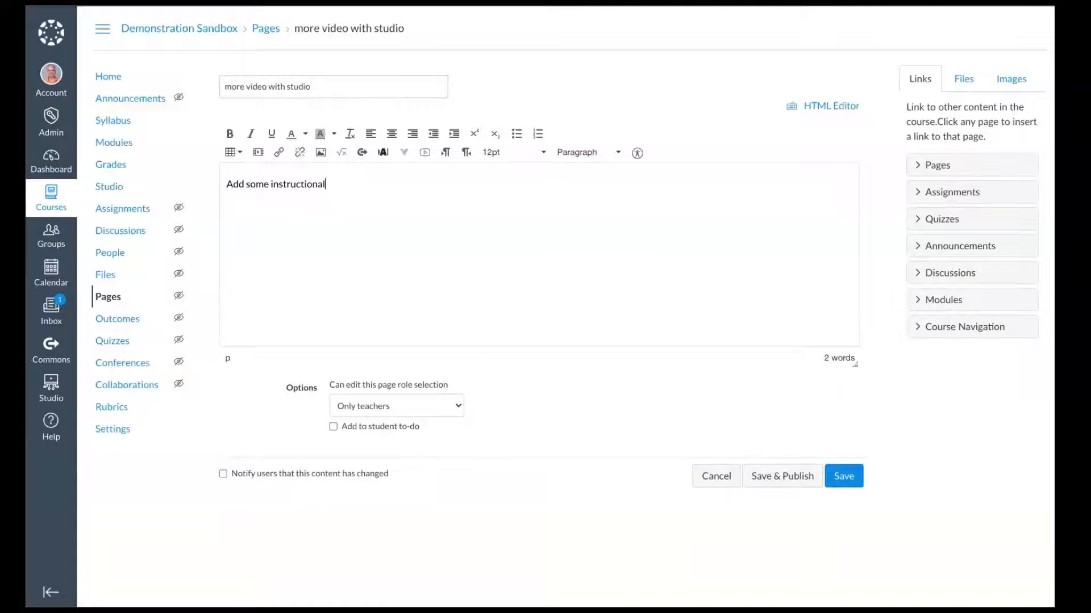
type(" context:")
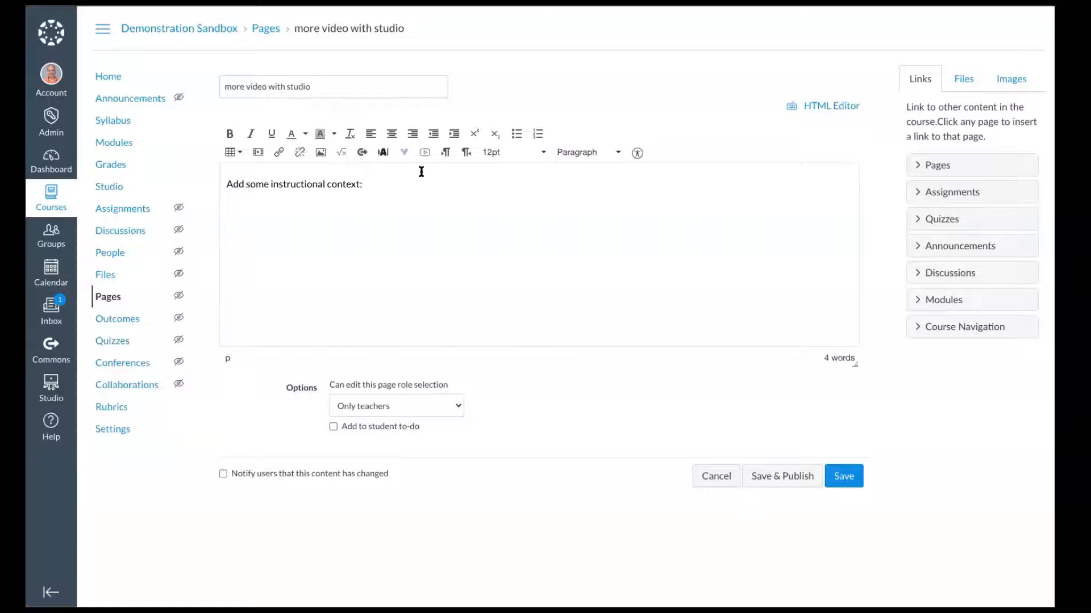
- Through Canvas Studio in the page editor, add the YouTube video "Kinetics: Chemistry's Demolition Derby" to My Library by its URL
left_click(407, 153)
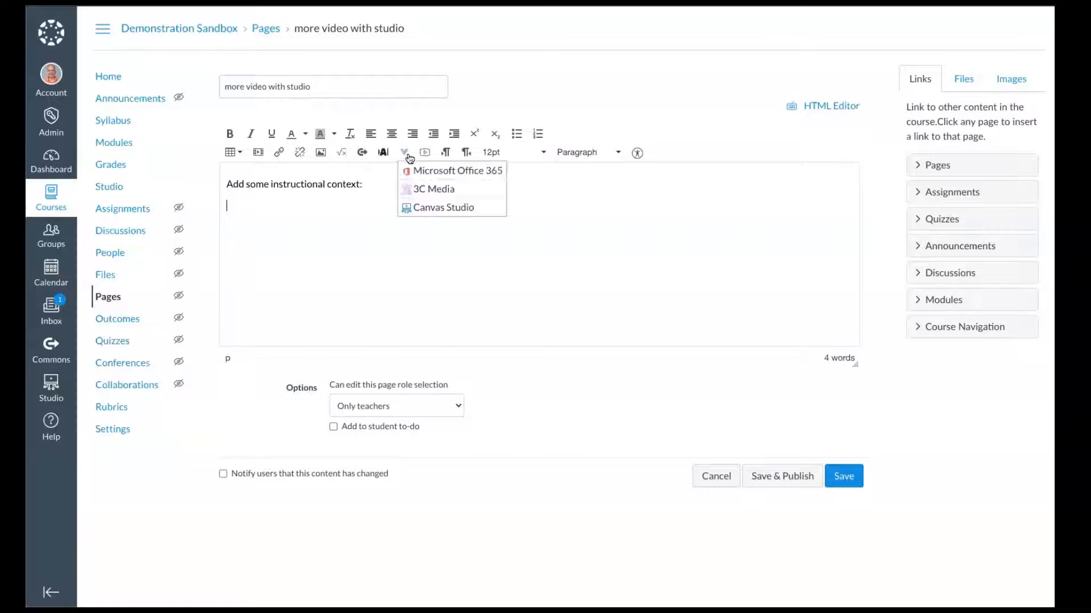
left_click(440, 207)
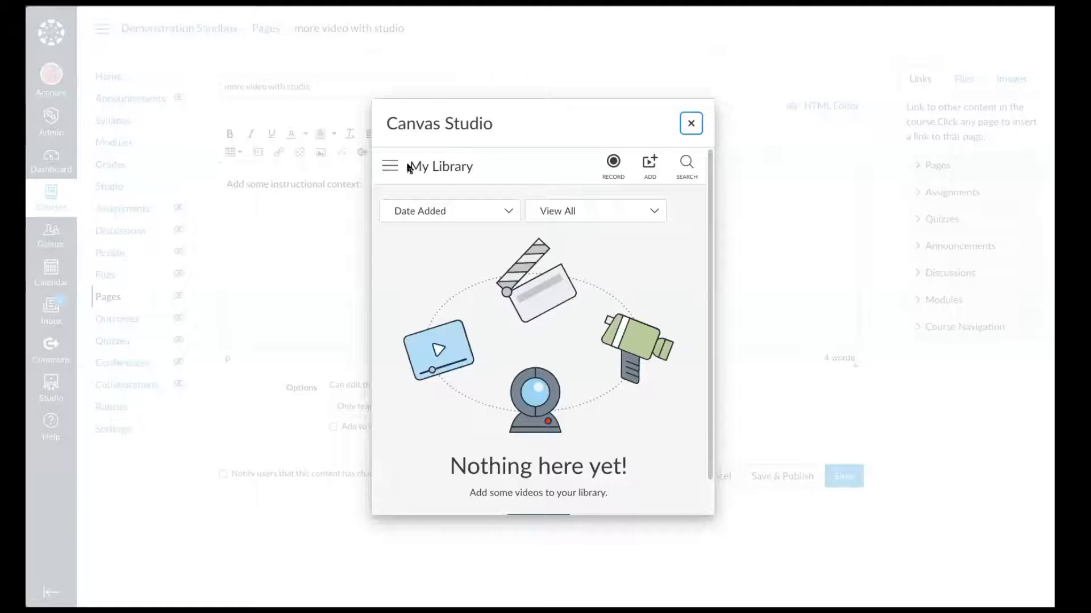
scroll(409, 168, "down", 1)
scroll(406, 209, "up", 1)
left_click(390, 167)
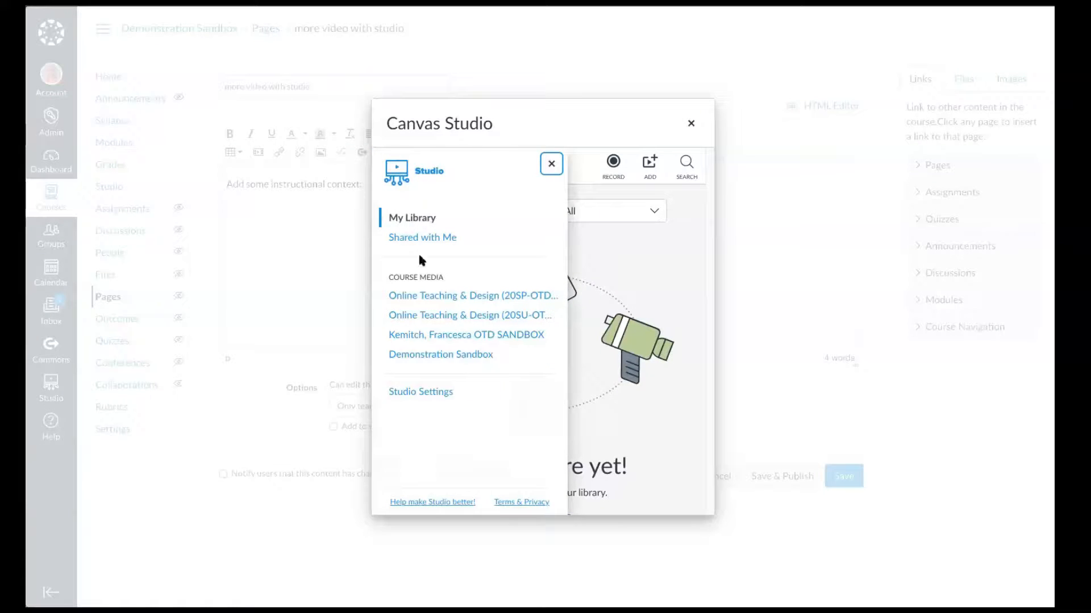
left_click(644, 265)
left_click(649, 164)
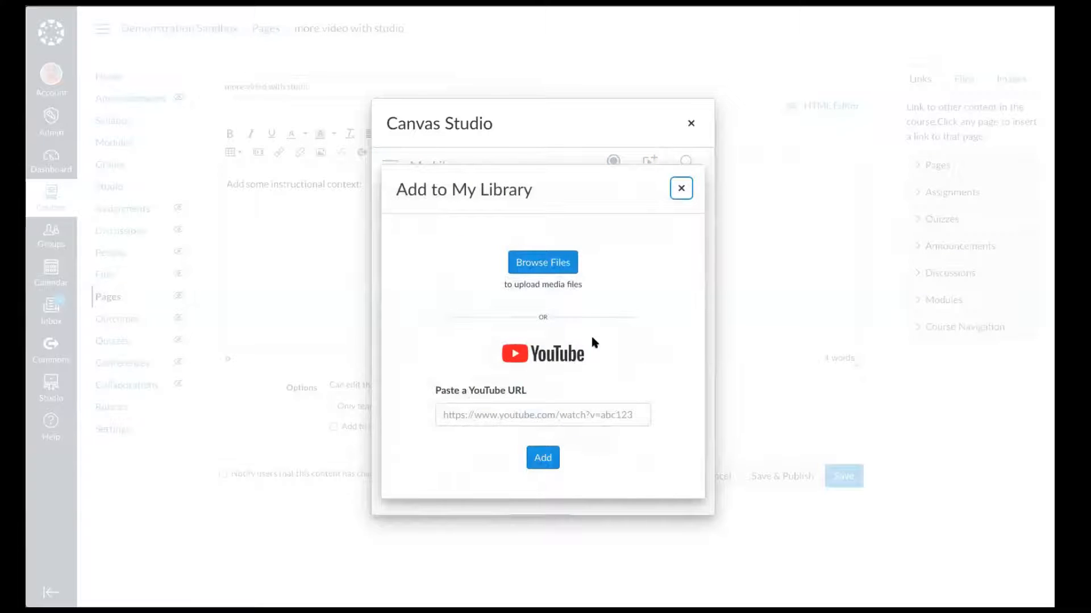
left_click(542, 414)
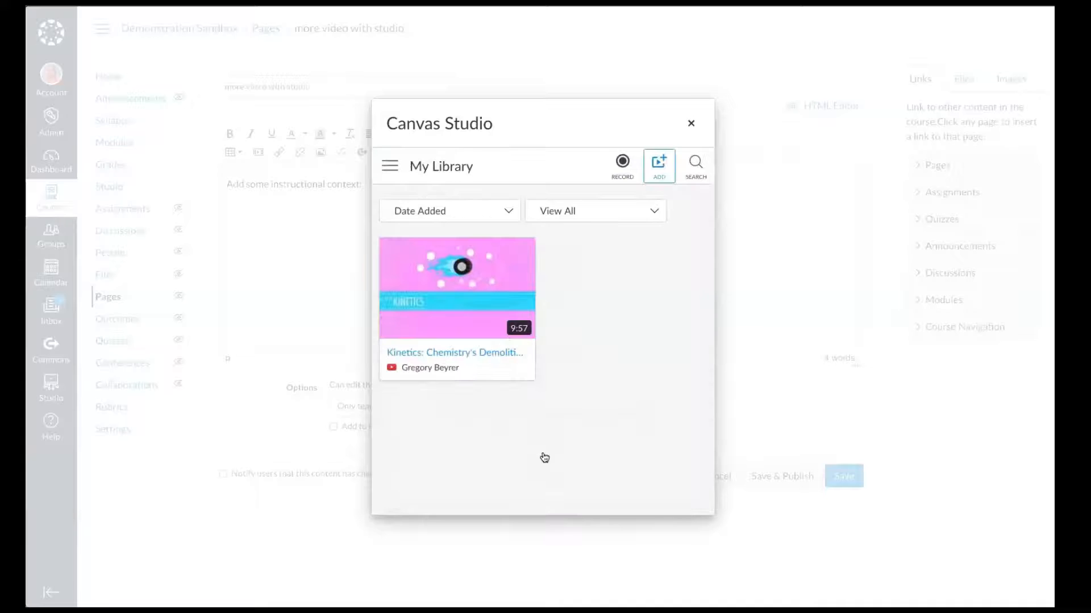
- Embed the Kinetics video below the text with comments allowed and save the page
mouse_move(469, 347)
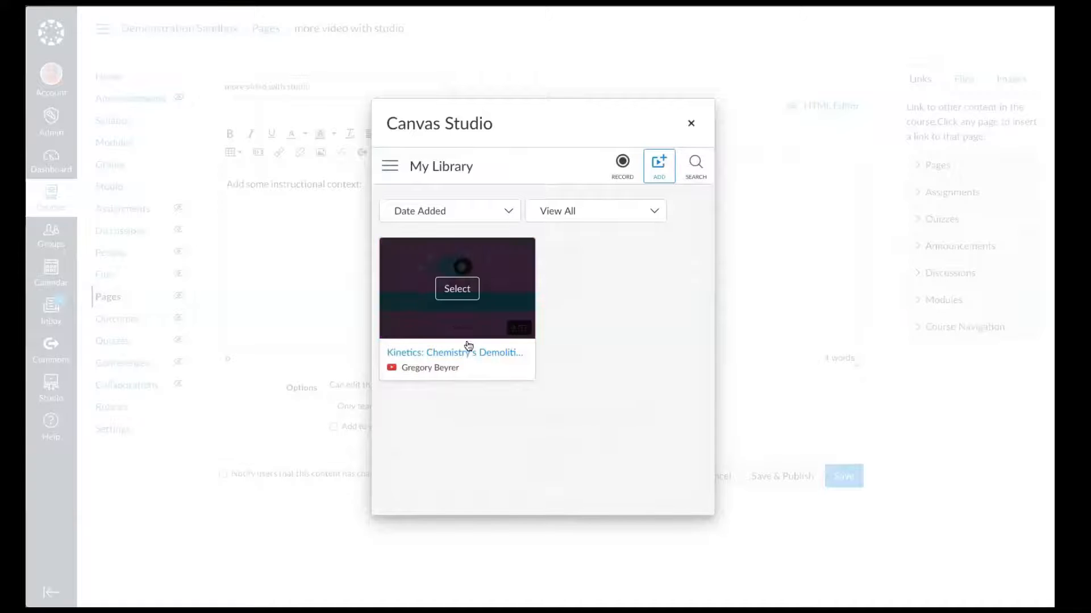
left_click(462, 290)
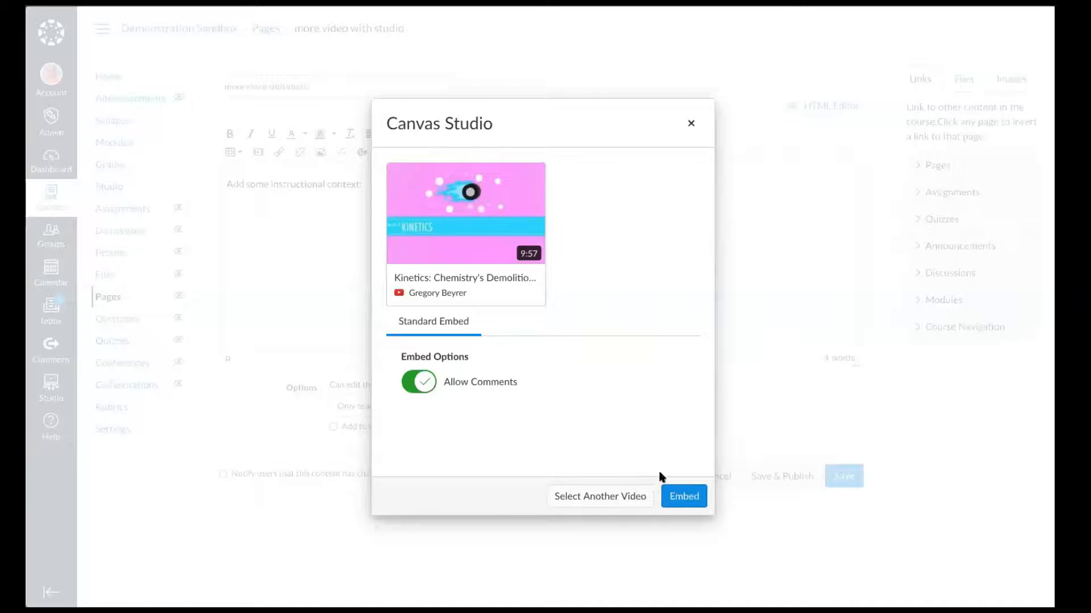
left_click(672, 493)
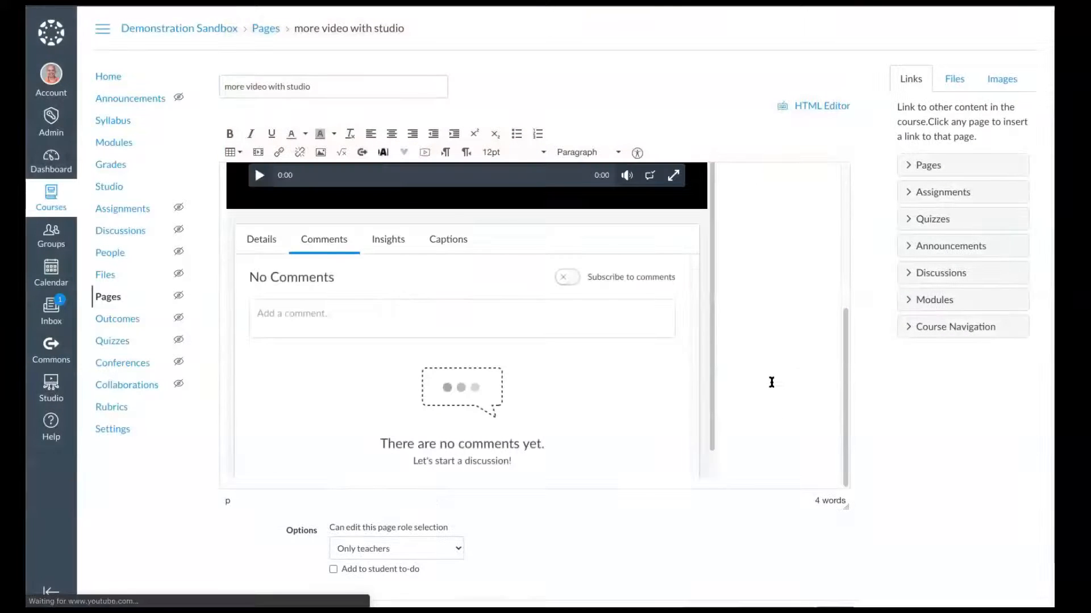
scroll(656, 375, "up", 3)
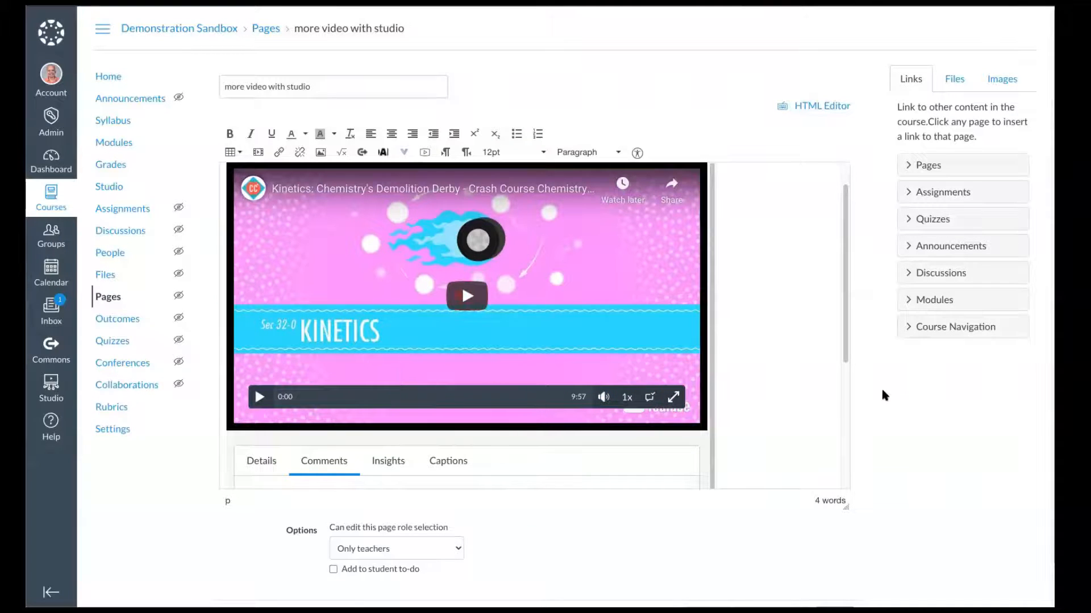
scroll(795, 431, "down", 5)
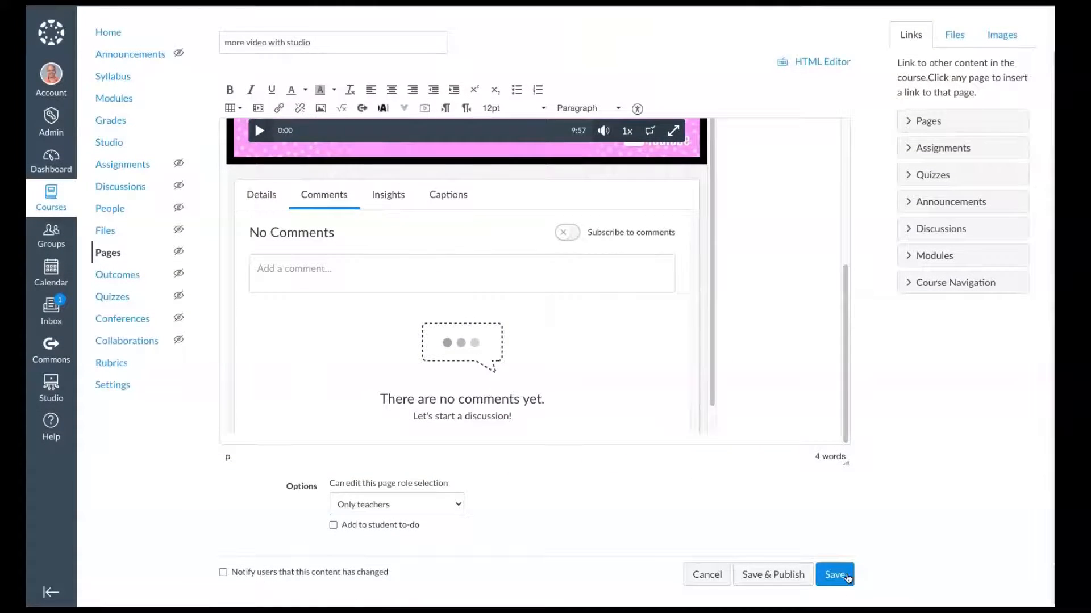
left_click(845, 575)
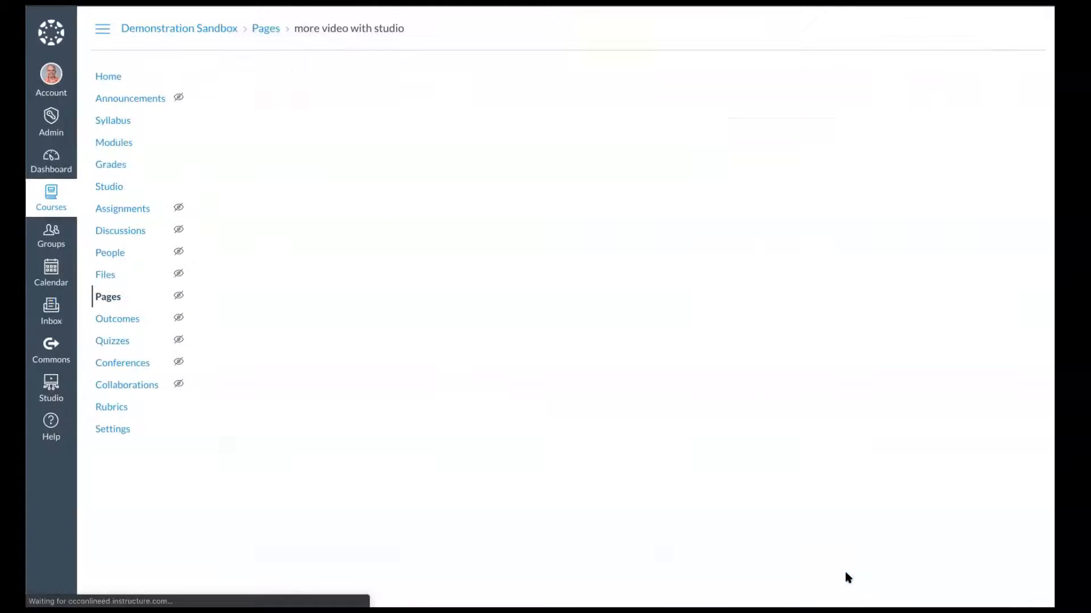
- Post the comment "This rate limiting step concept is really important." at 7:18 in the embedded video
scroll(795, 445, "down", 2)
left_click(497, 331)
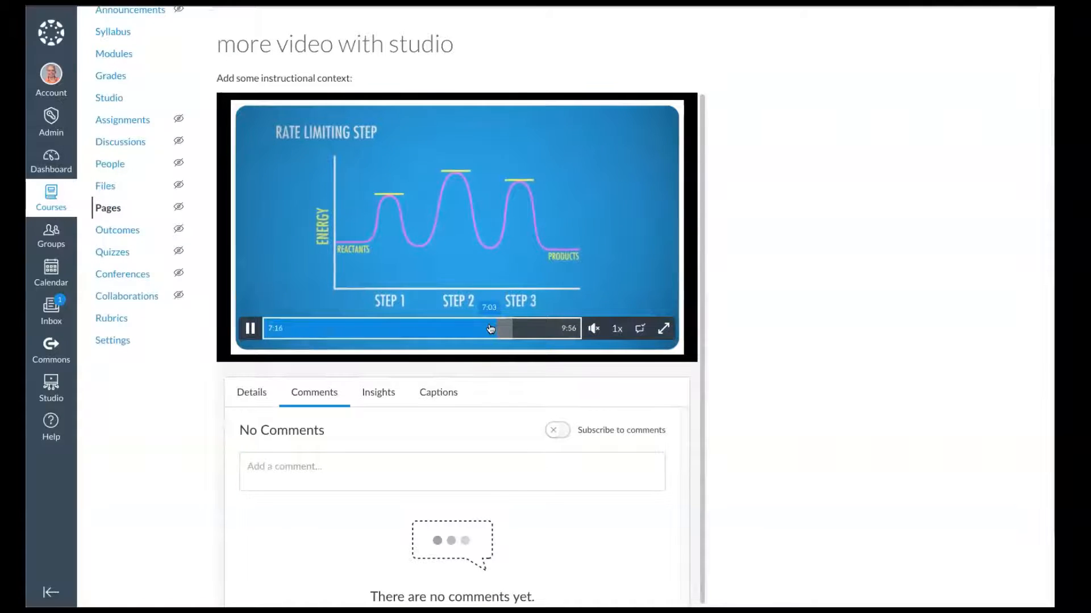
left_click(349, 475)
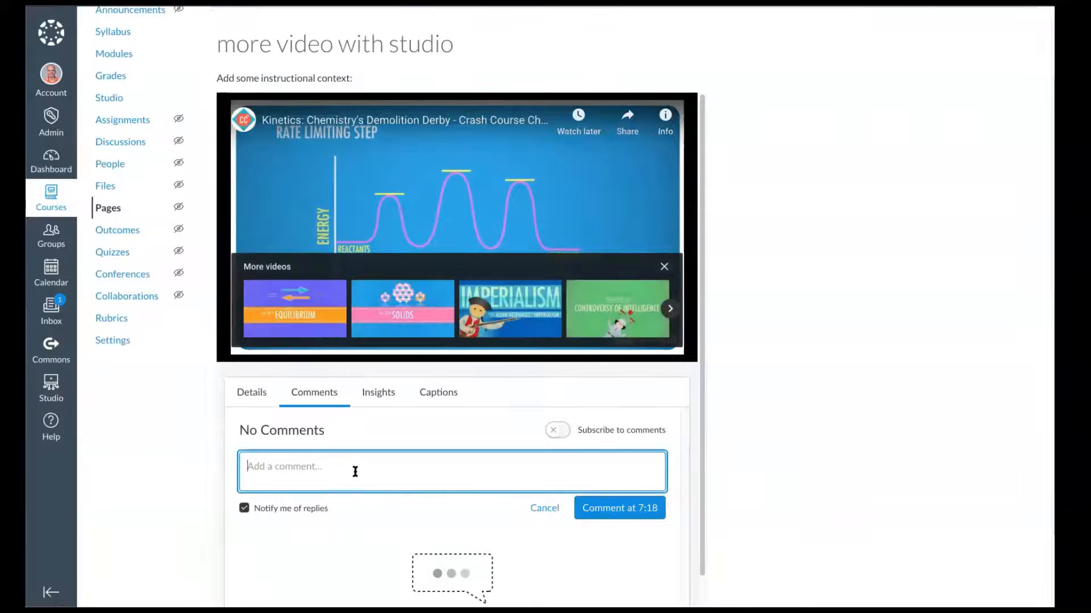
type("This rate limiting step concept is really important")
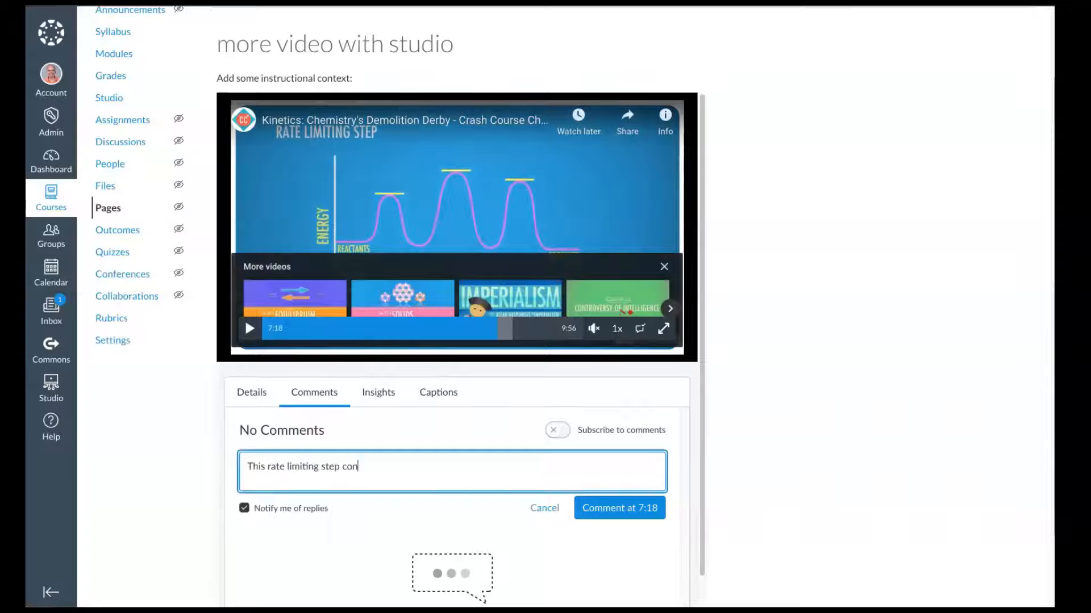
left_click(625, 515)
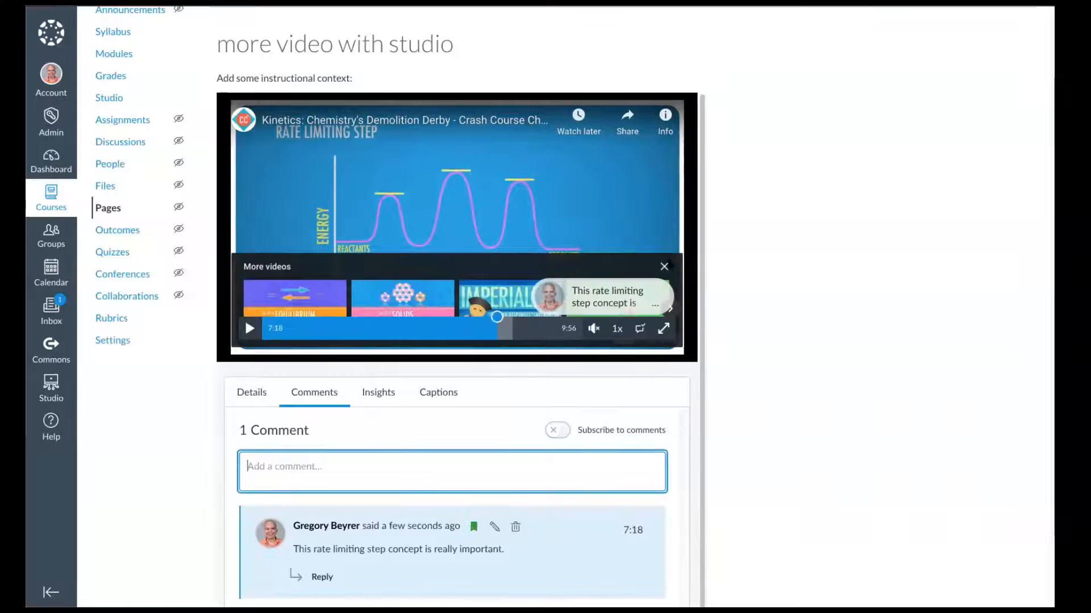
- Dismiss the suggested videos and play the video around the new comment's timeline marker
left_click(664, 267)
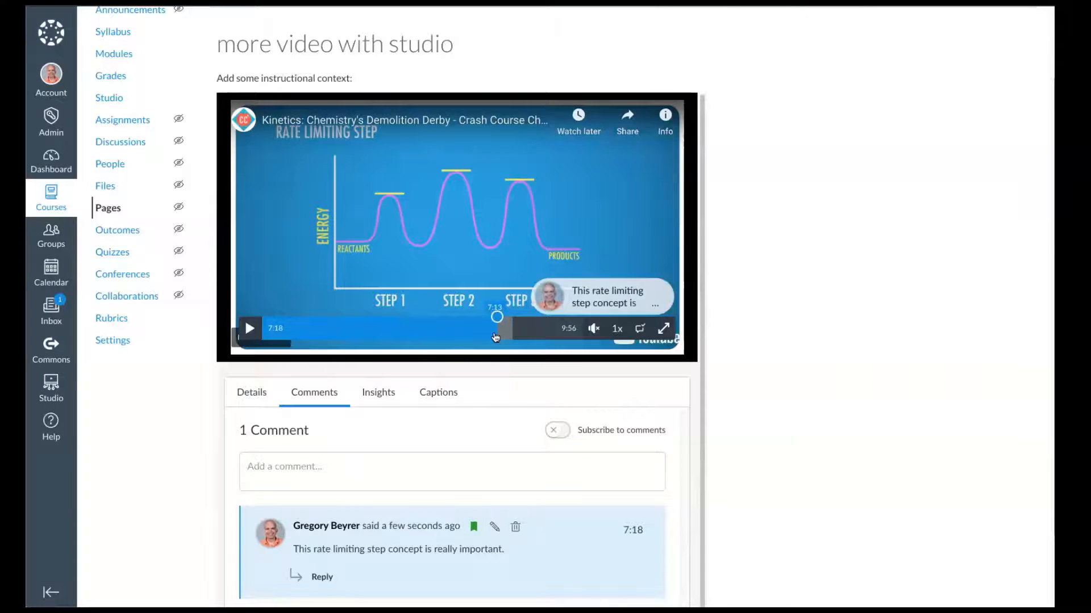
left_click(496, 336)
left_click(250, 330)
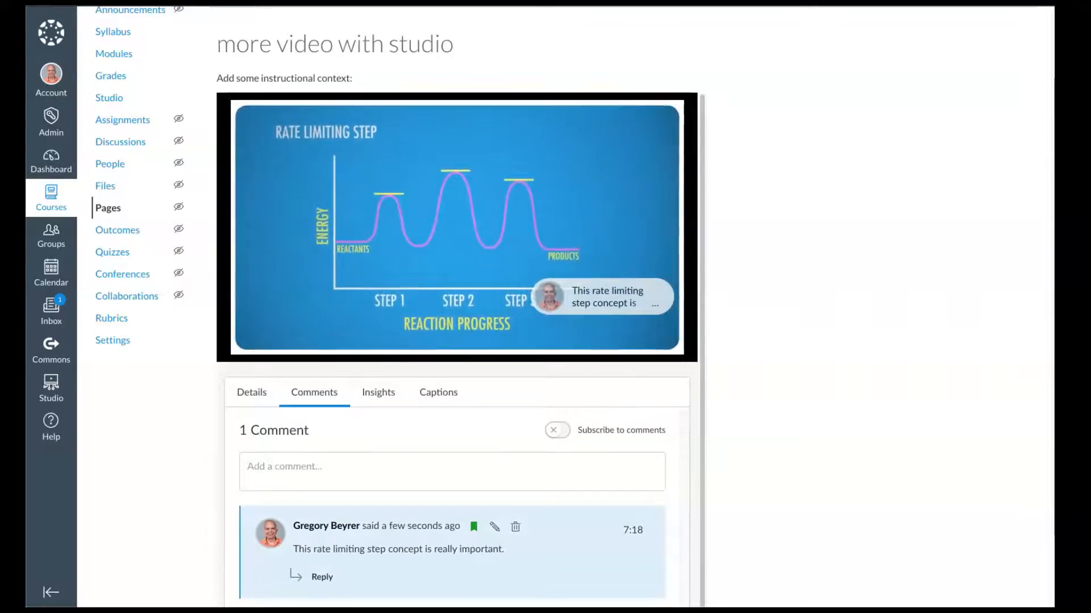
- Review the video's comments from the student account and jump playback to the instructor's comment at 7:18
scroll(874, 409, "down", 2)
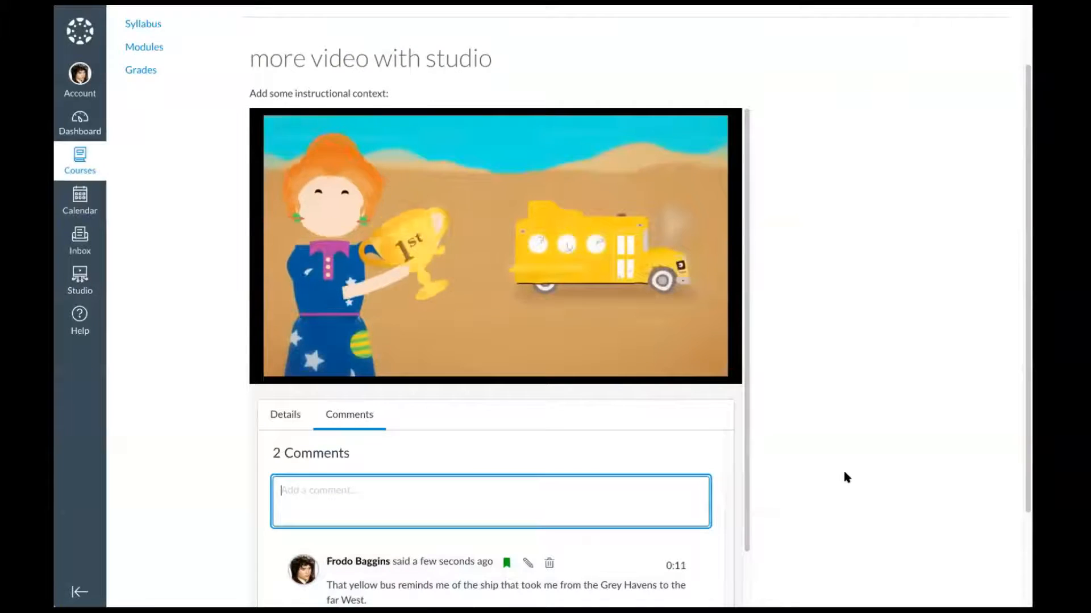
scroll(843, 477, "down", 2)
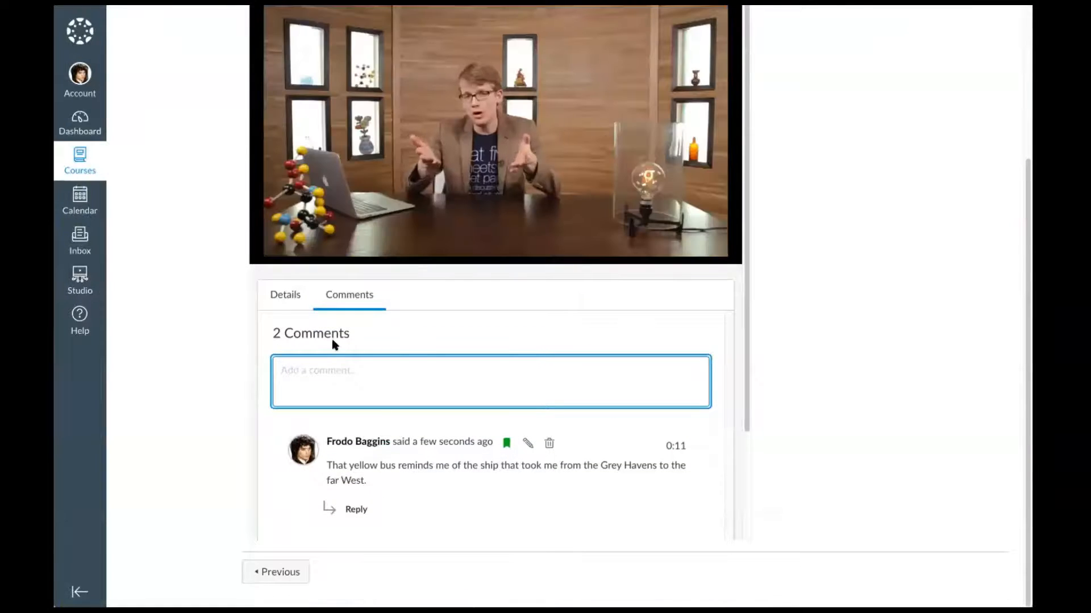
scroll(472, 467, "down", 2)
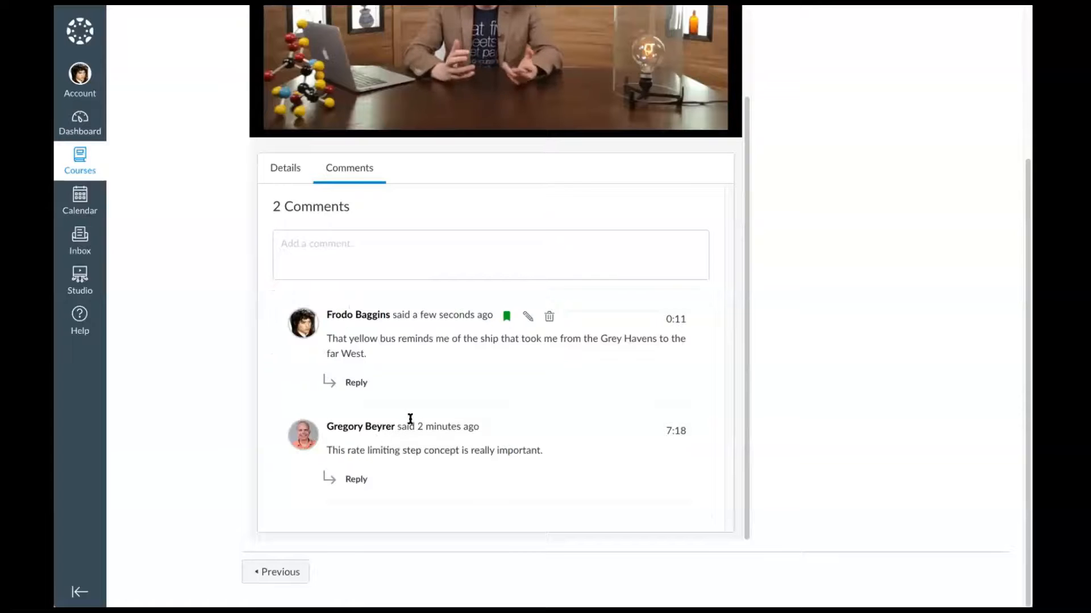
left_click(674, 431)
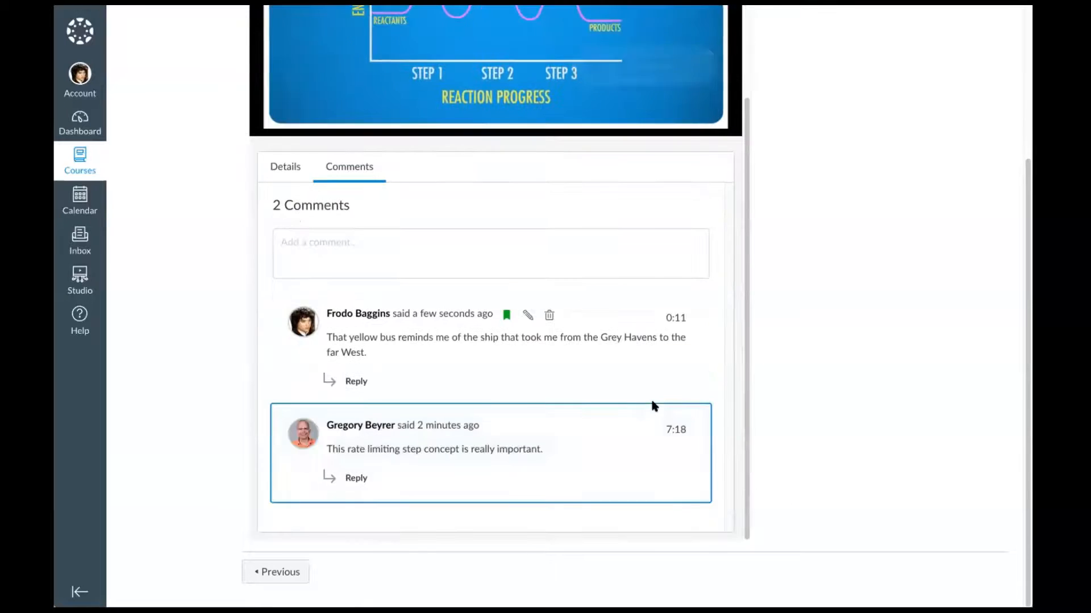
- Reply to the instructor's rate limiting step comment with "Thanks Professor. I have a hard time typing with 9 fingers."
left_click(354, 477)
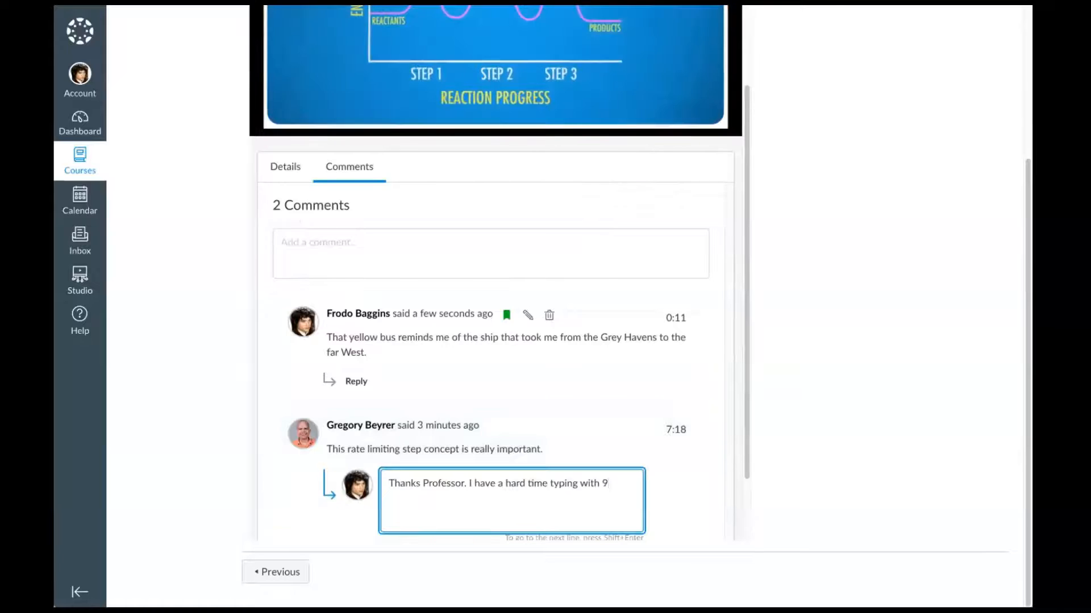
type("fingers.")
key("Return")
scroll(835, 477, "up", 1)
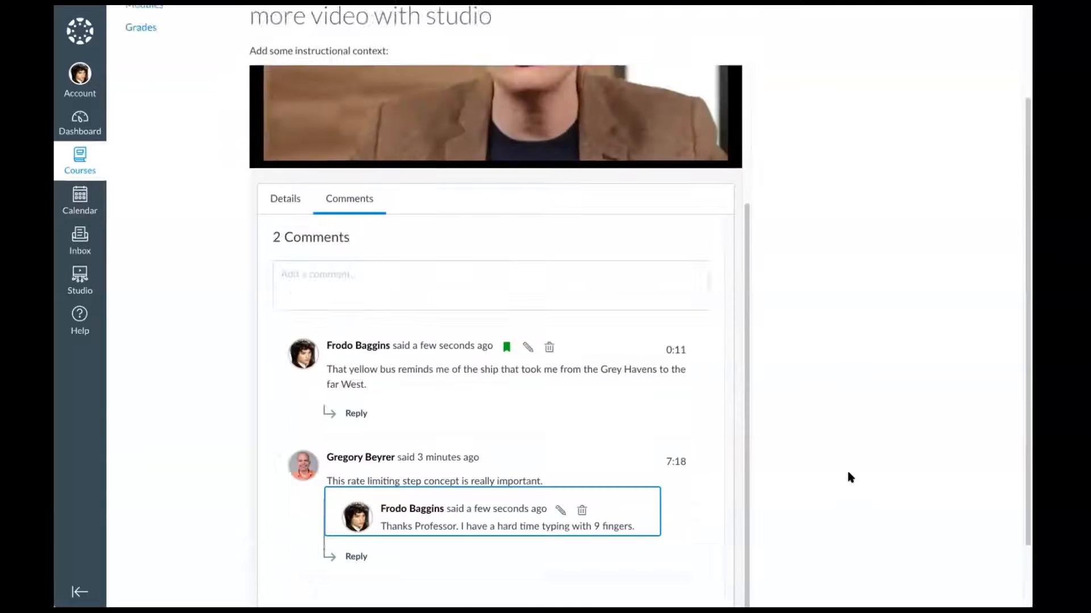
scroll(847, 473, "up", 2)
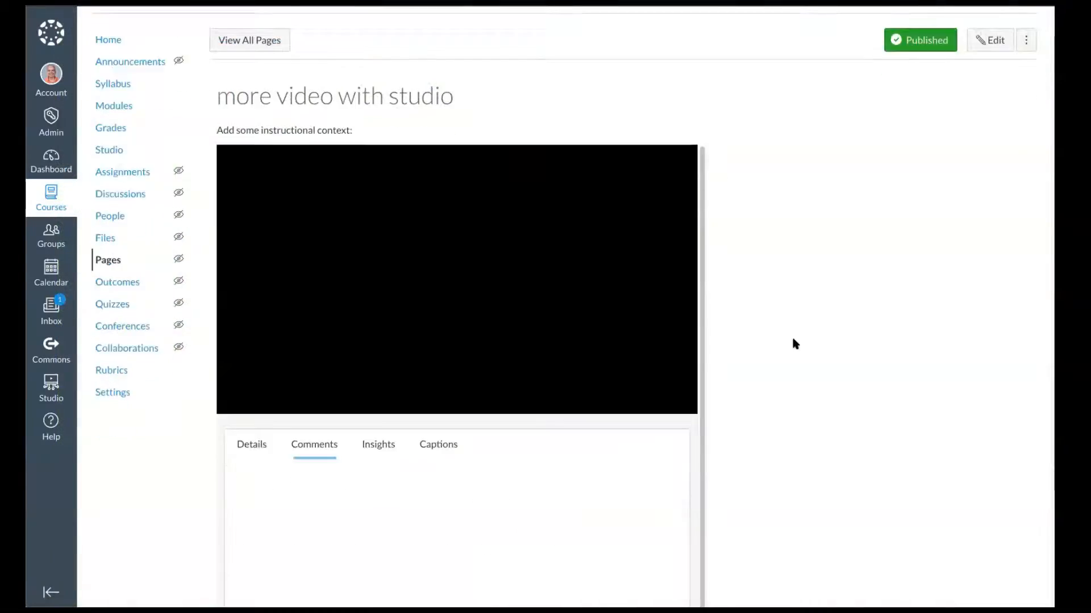
- From the instructor account, examine the video's viewing insights for all viewers and for the student viewer
scroll(794, 343, "down", 3)
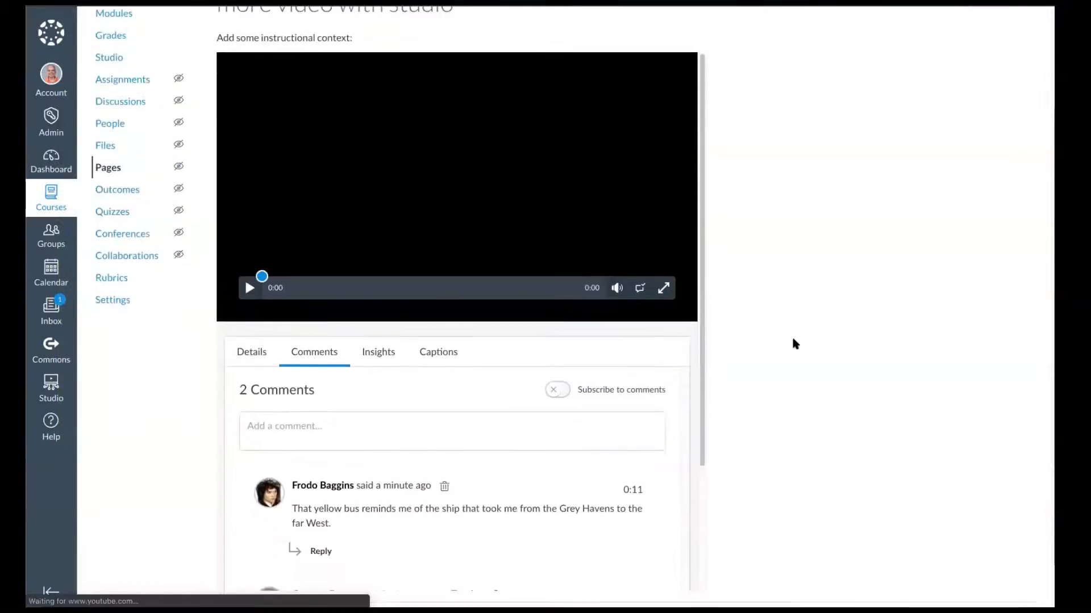
left_click(376, 316)
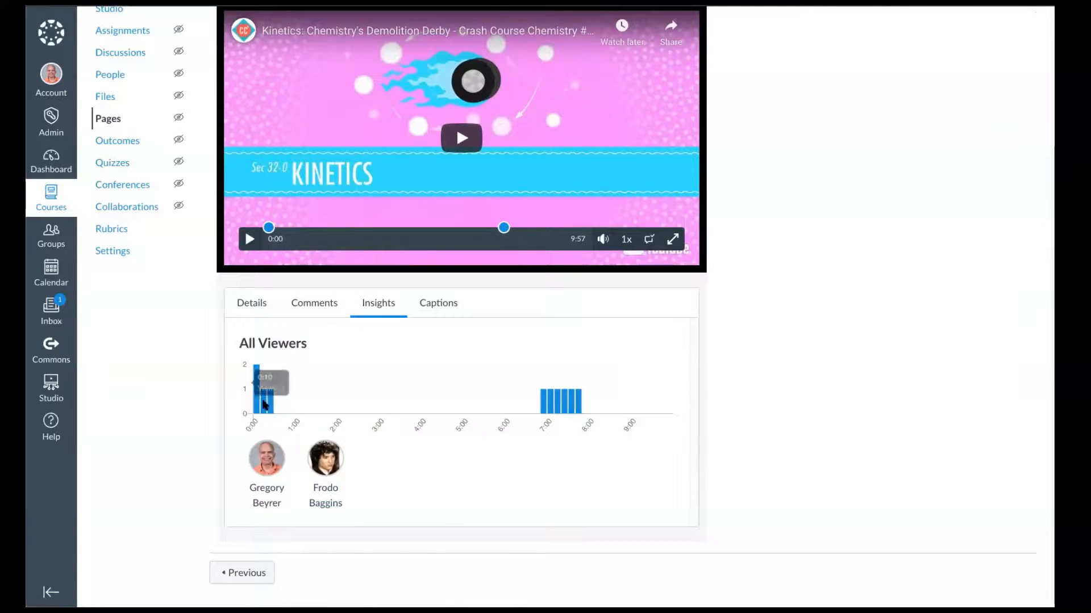
mouse_move(552, 407)
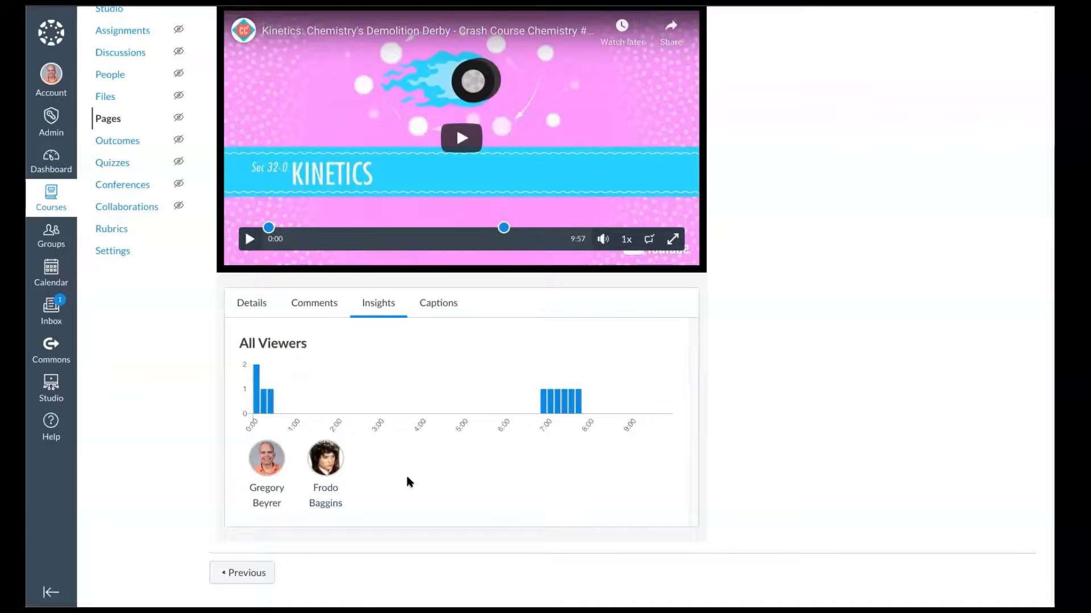
left_click(334, 472)
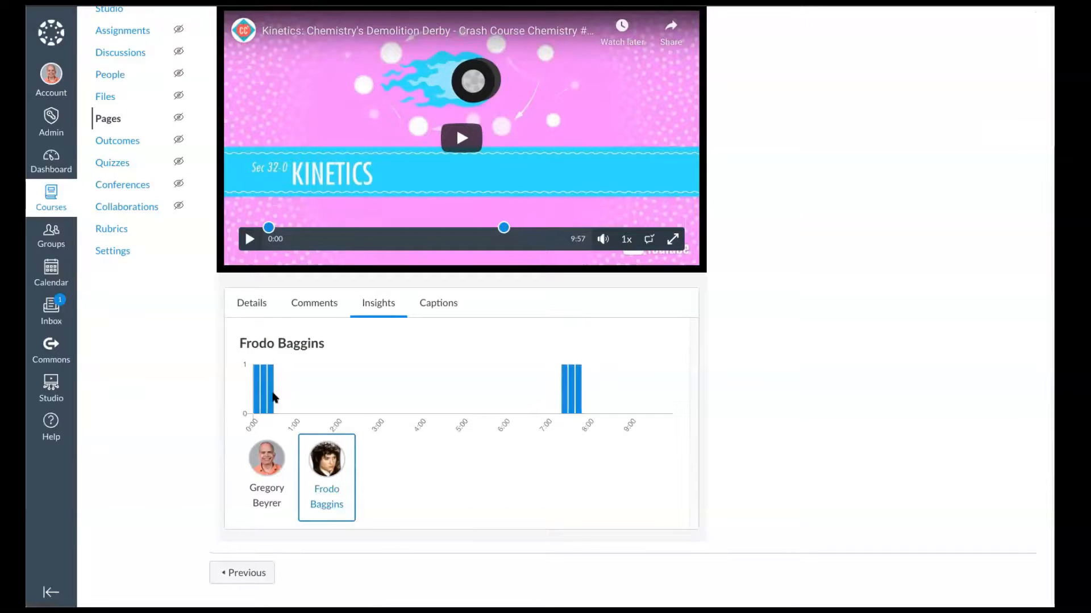
mouse_move(269, 393)
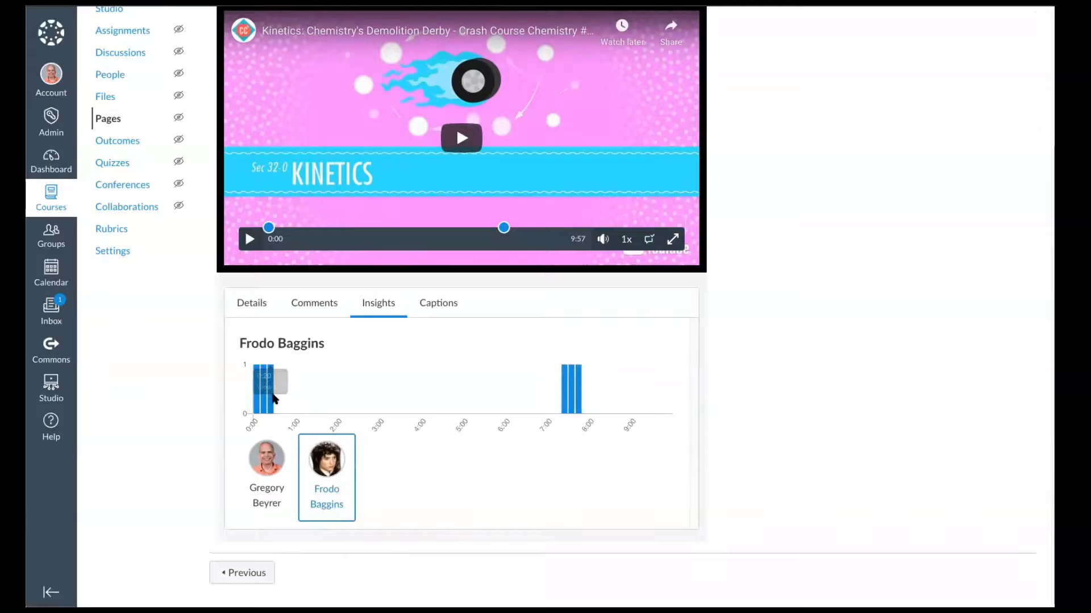
mouse_move(565, 399)
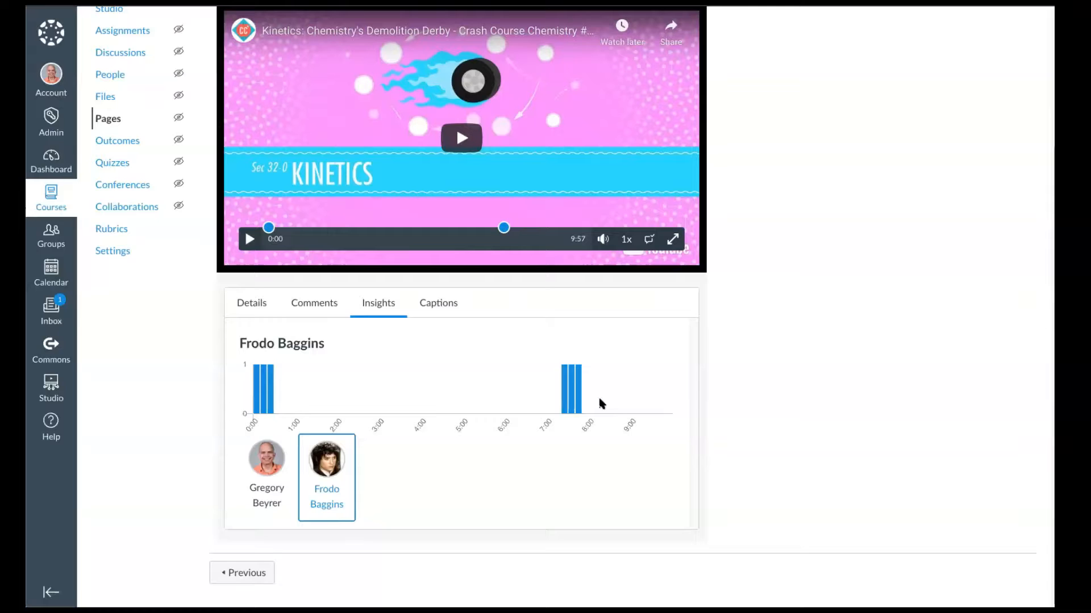
scroll(598, 400, "up", 3)
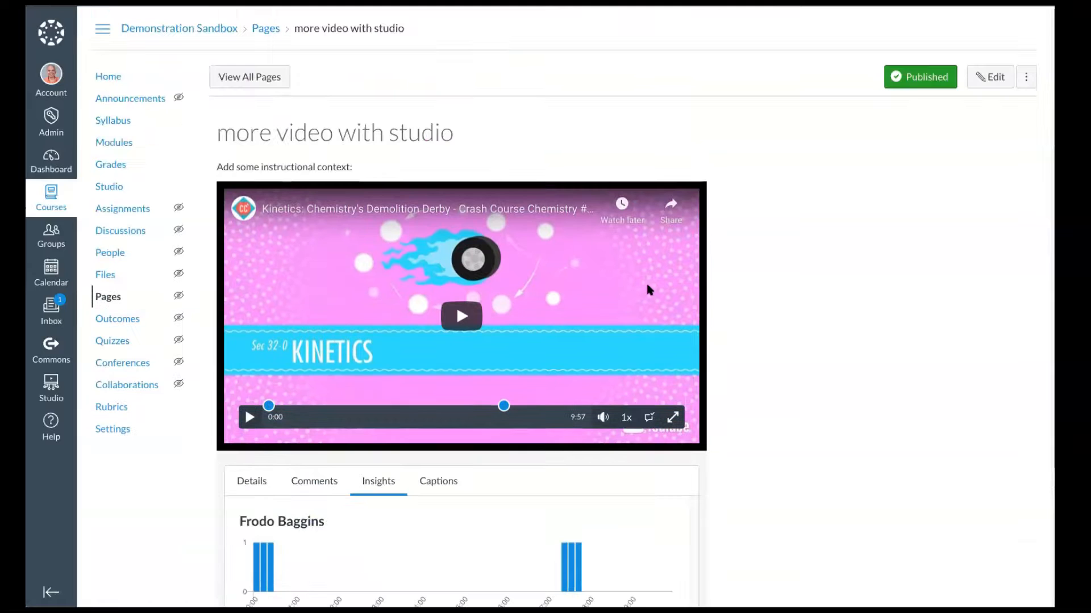